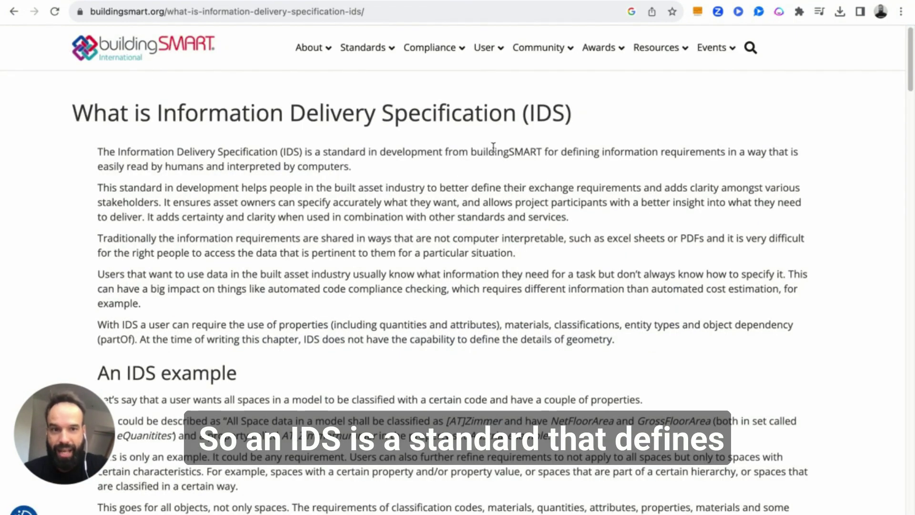
Step: Highlight key text, then review the project's bSDD classification domains in project settings, leaving them unchanged
{"action": "left_click_drag", "start_coordinate": [603, 153], "coordinate": [719, 148]}
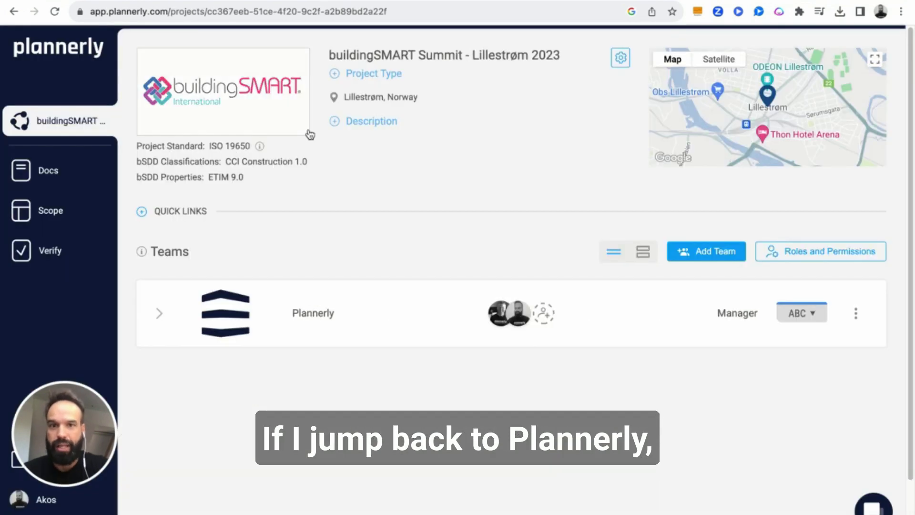
{"action": "left_click_drag", "start_coordinate": [472, 56], "coordinate": [546, 56]}
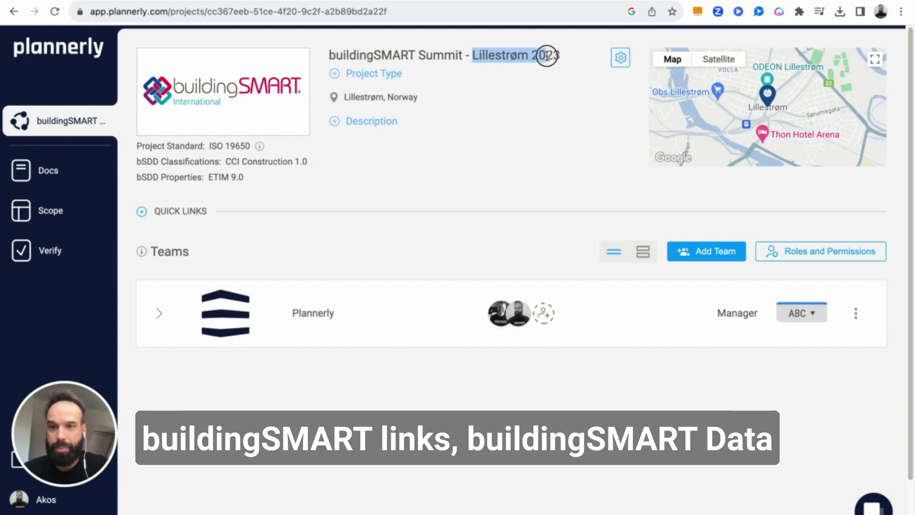
{"action": "left_click", "coordinate": [547, 56]}
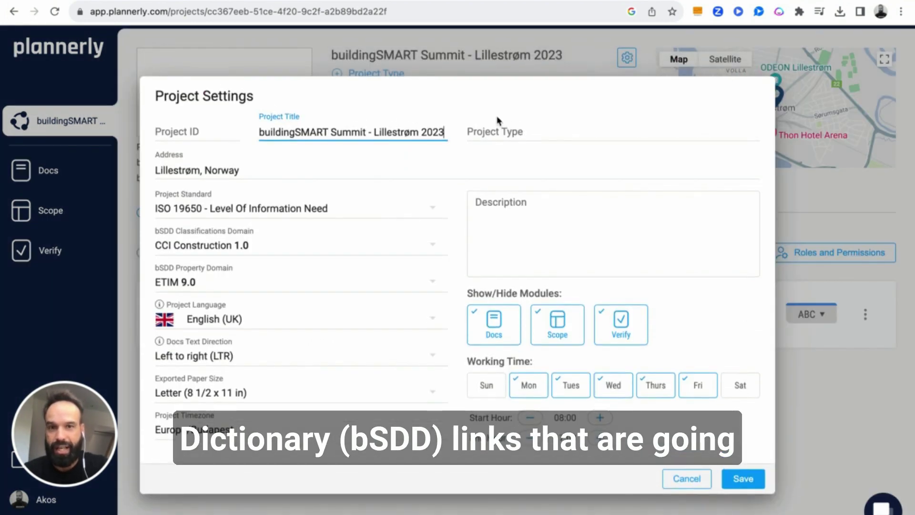
{"action": "left_click", "coordinate": [257, 255]}
{"action": "scroll", "coordinate": [250, 346], "scroll_direction": "down", "scroll_amount": 5}
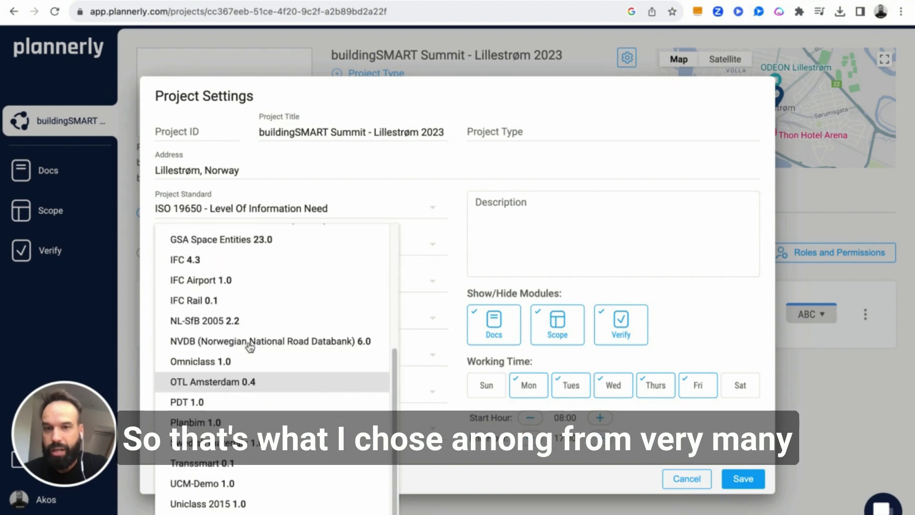
{"action": "scroll", "coordinate": [250, 347], "scroll_direction": "up", "scroll_amount": 5}
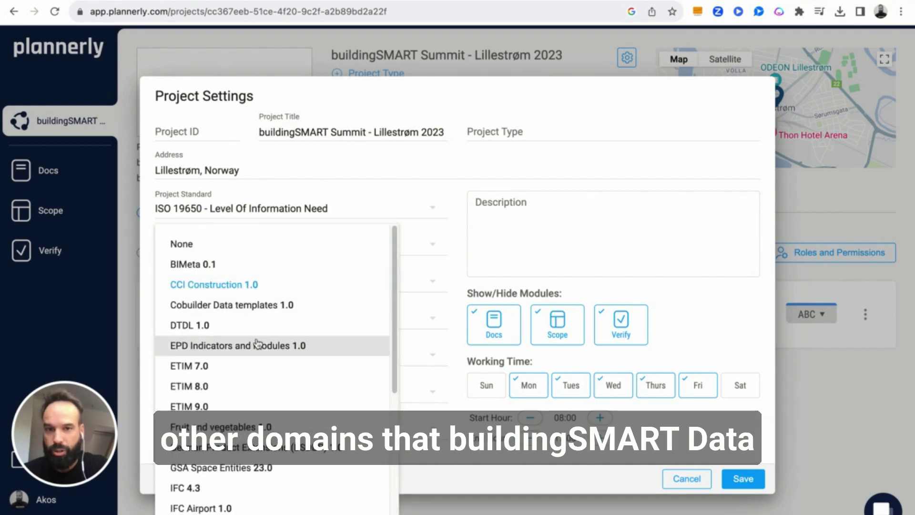
{"action": "left_click", "coordinate": [505, 177]}
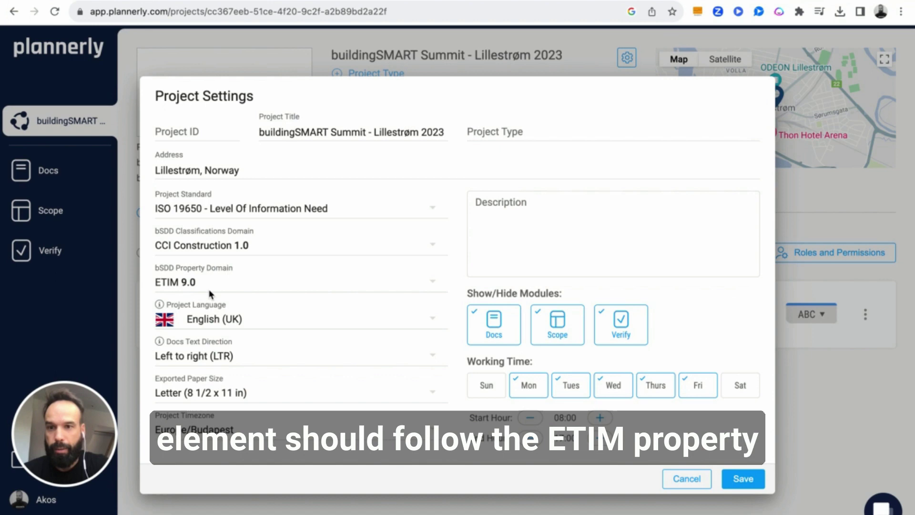
Step: Keep ETIM 9.0 as the bSDD property domain, close settings, and open the Scope grid
{"action": "left_click", "coordinate": [214, 284]}
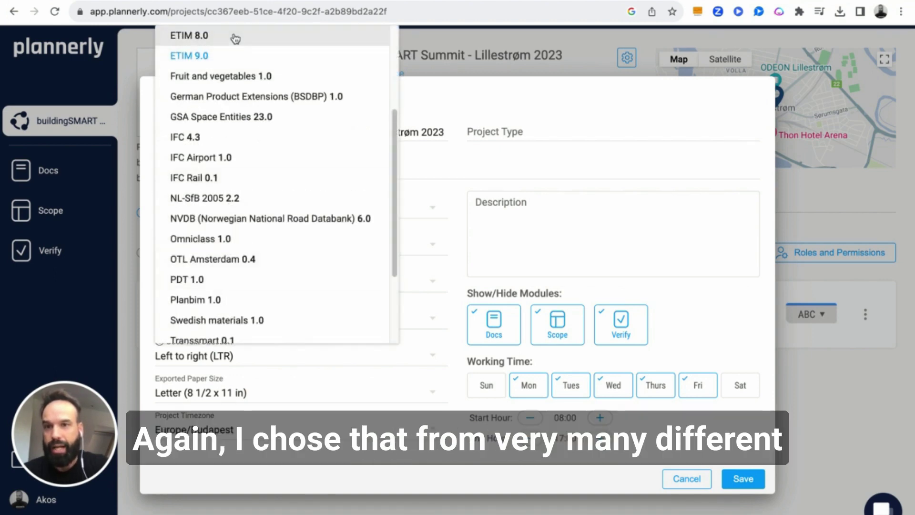
{"action": "scroll", "coordinate": [334, 219], "scroll_direction": "down", "scroll_amount": 3}
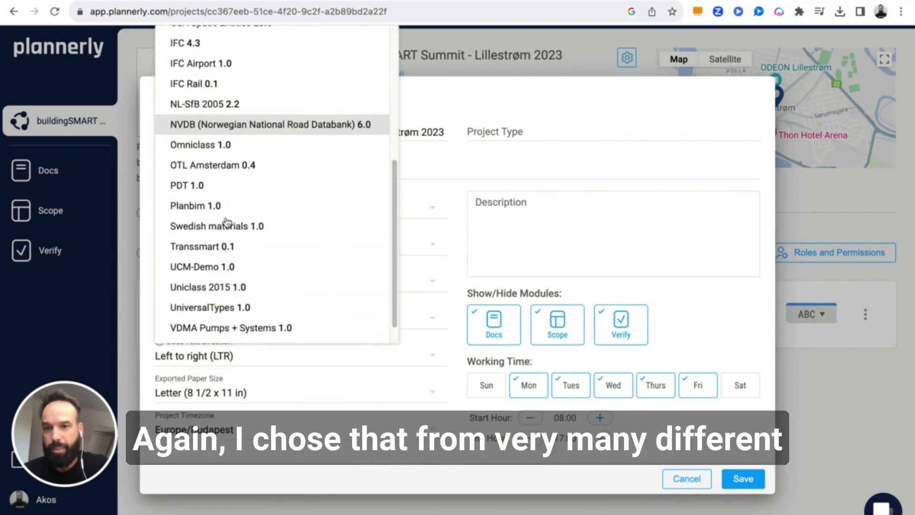
{"action": "left_click", "coordinate": [544, 153]}
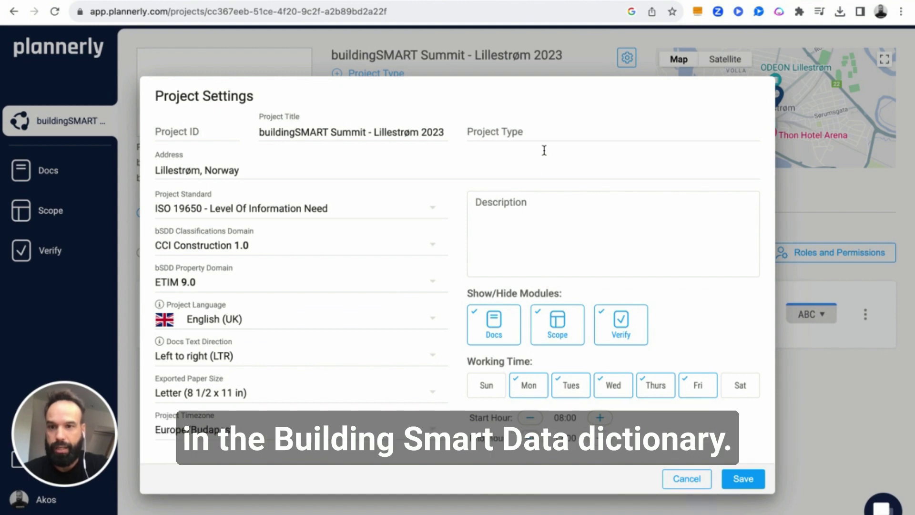
{"action": "left_click", "coordinate": [740, 480]}
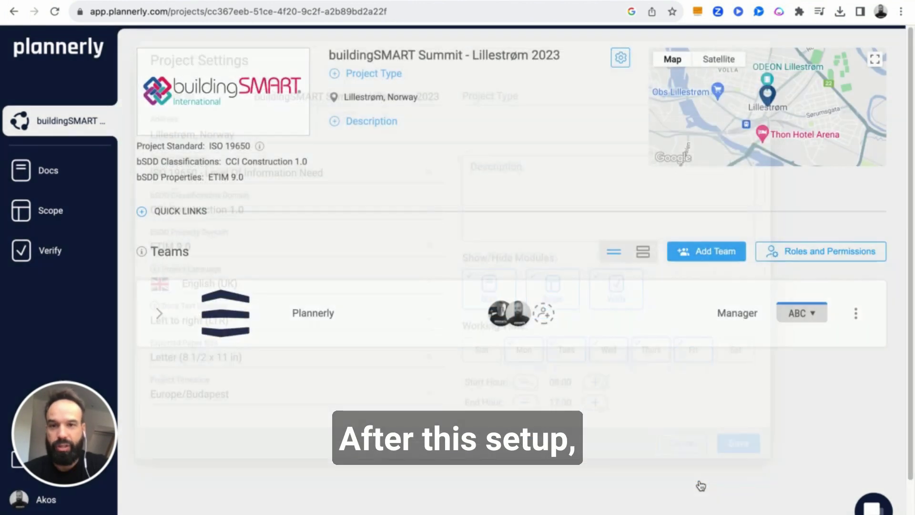
{"action": "left_click", "coordinate": [71, 210]}
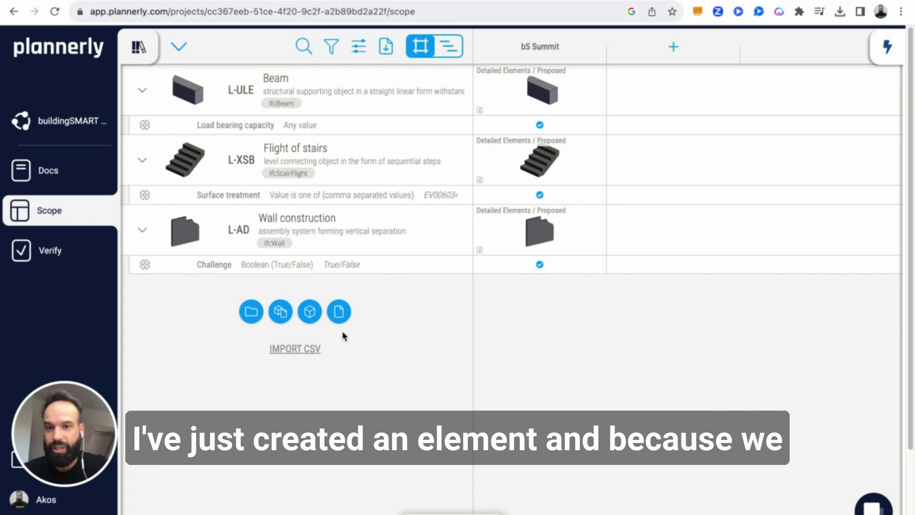
Step: Add a new scope element, try 'beam' in the bSDD search, then name it 'stair'
{"action": "left_click", "coordinate": [310, 313]}
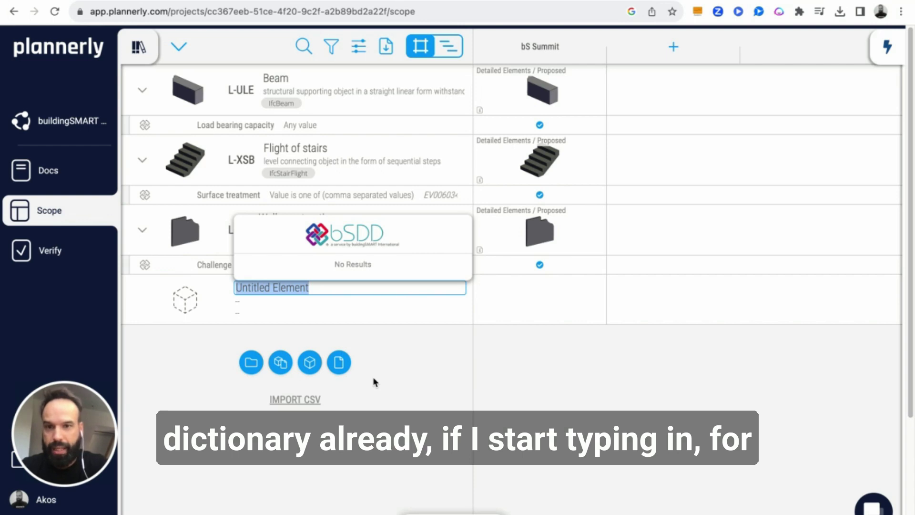
{"action": "type", "text": "beam"}
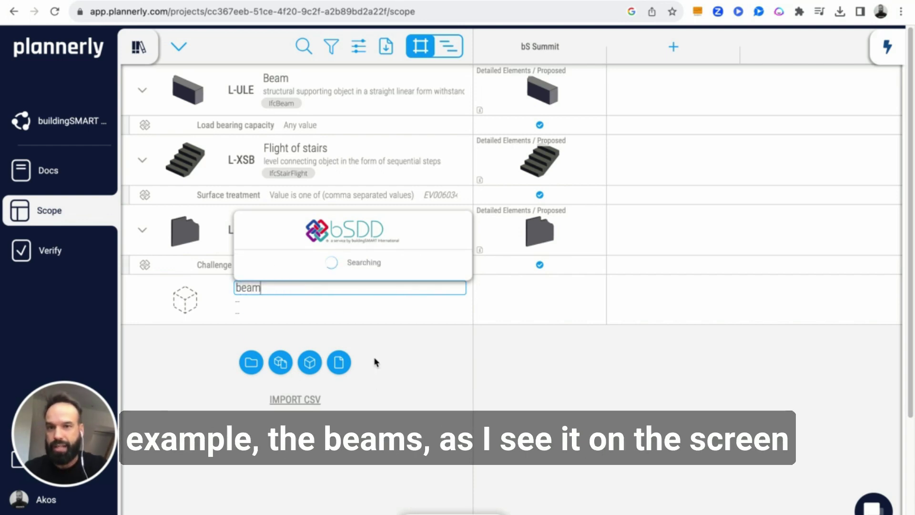
{"action": "mouse_move", "coordinate": [285, 276]}
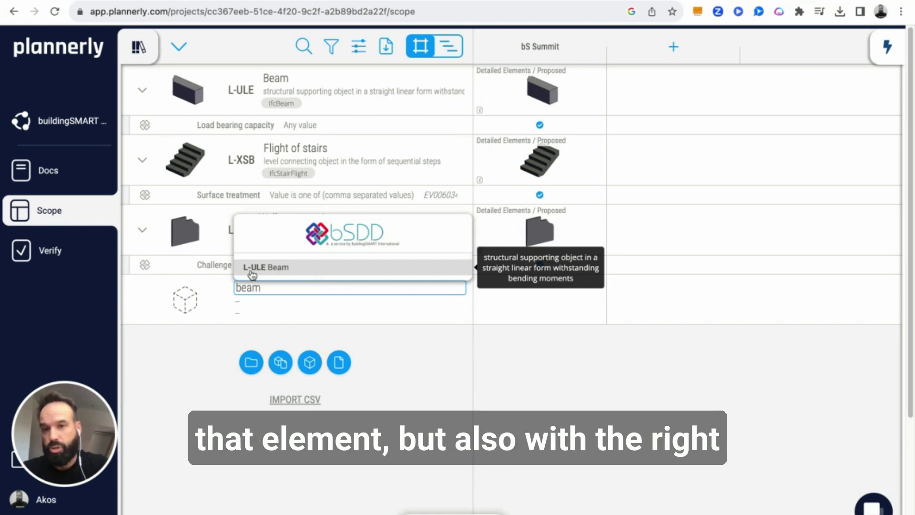
{"action": "key", "text": "BackSpace"}
{"action": "key", "text": "BackSpace"}
{"action": "key", "text": "BackSpace"}
{"action": "key", "text": "BackSpace"}
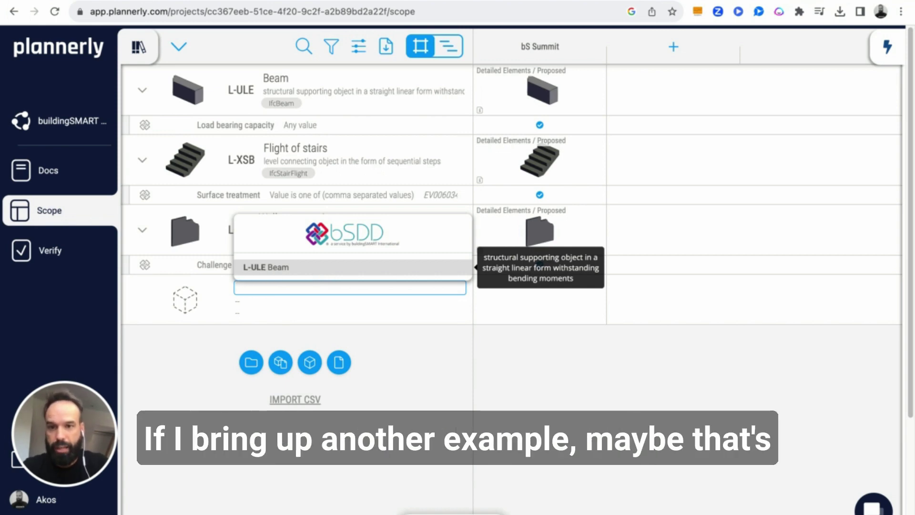
{"action": "type", "text": "stair"}
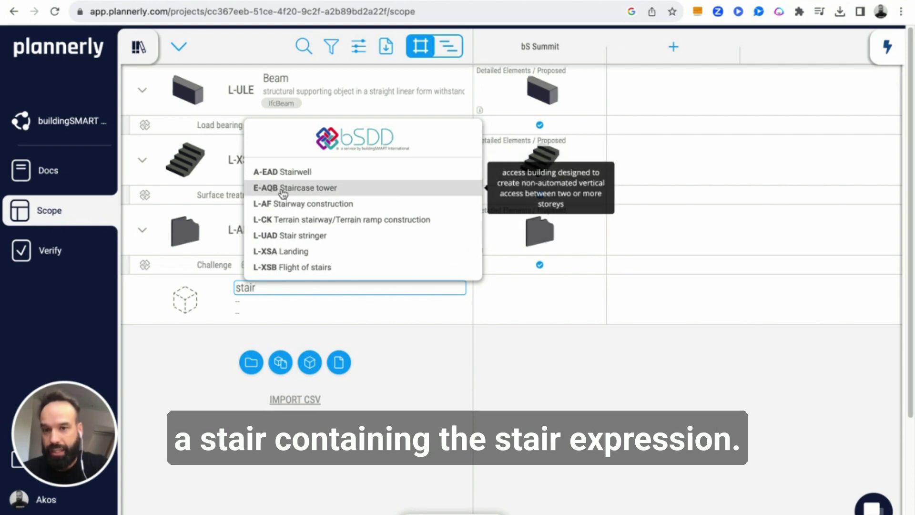
{"action": "left_click", "coordinate": [366, 379]}
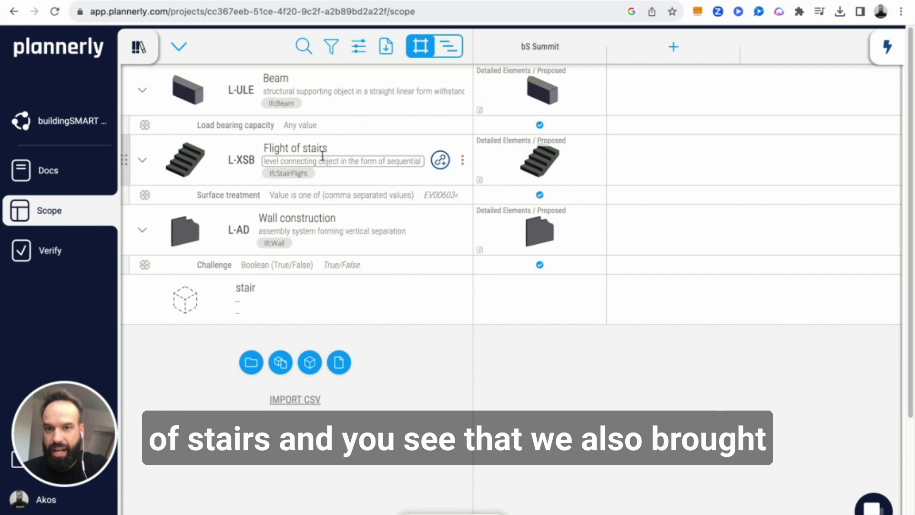
{"action": "left_click_drag", "start_coordinate": [284, 161], "coordinate": [387, 162]}
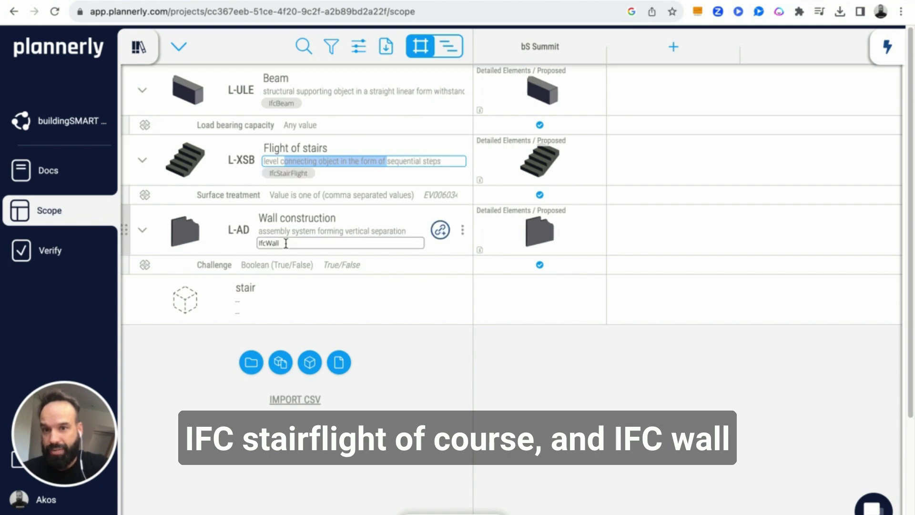
Step: Delete the stair element from its row menu and confirm the deletion
{"action": "left_click", "coordinate": [462, 299]}
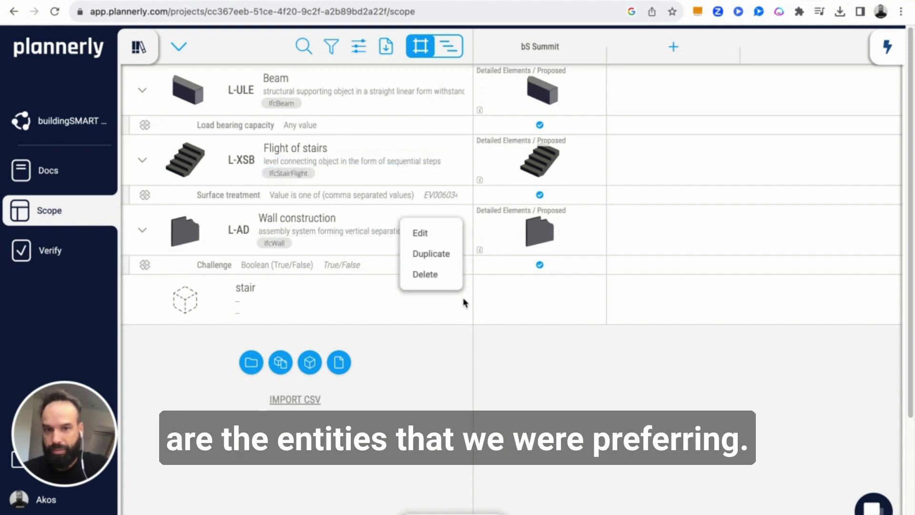
{"action": "left_click", "coordinate": [447, 275]}
{"action": "left_click", "coordinate": [560, 314]}
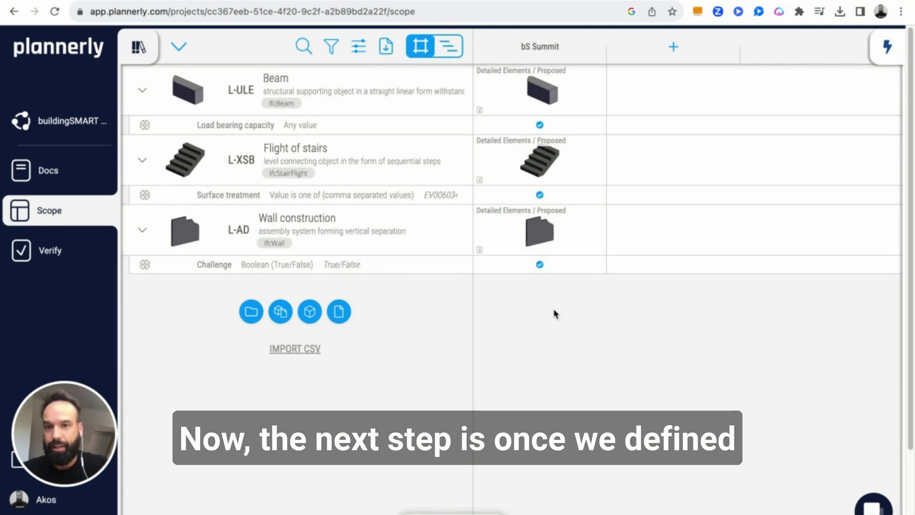
{"action": "mouse_move", "coordinate": [547, 84]}
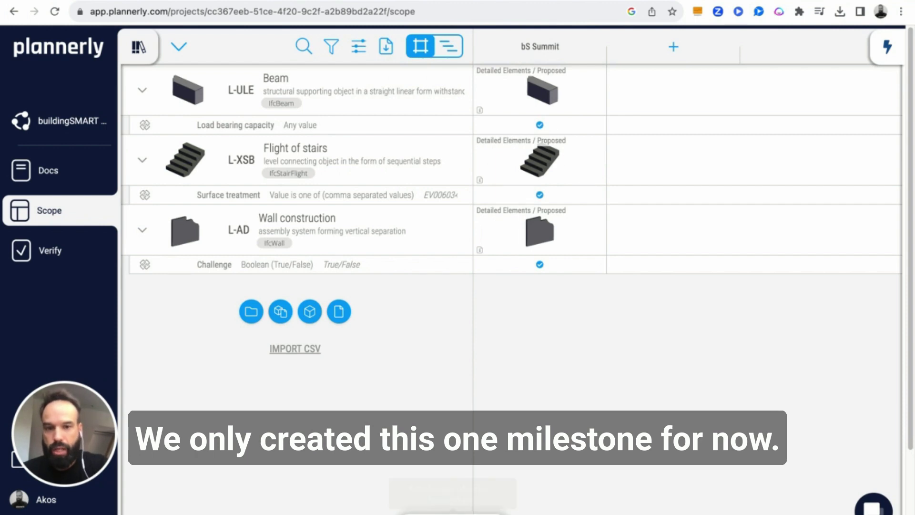
Step: Edit the requirements list, trial a 'material' requirement with bSDD suggestions, then delete it
{"action": "left_click", "coordinate": [452, 513]}
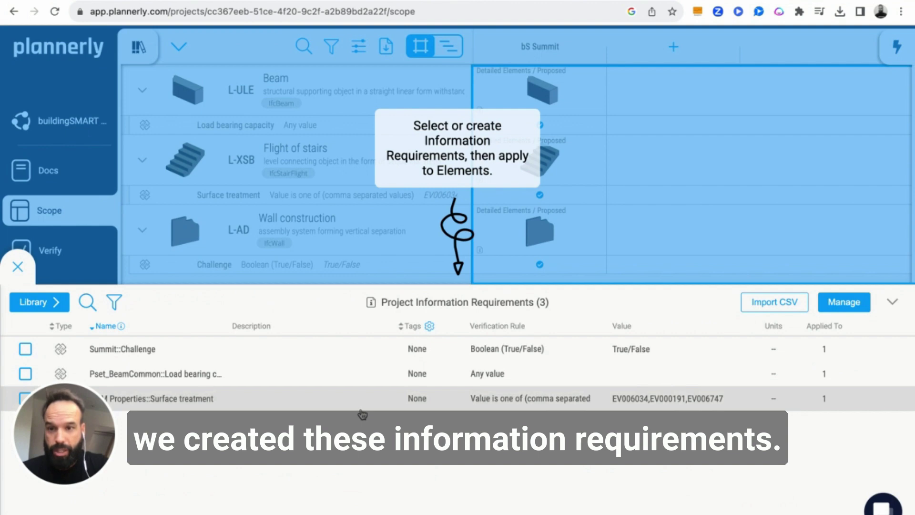
{"action": "left_click_drag", "start_coordinate": [81, 429], "coordinate": [81, 47]}
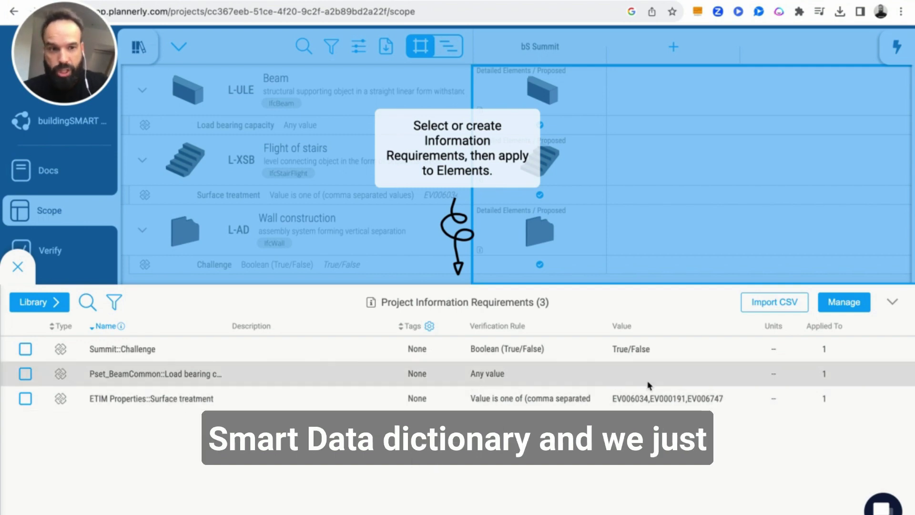
{"action": "left_click", "coordinate": [843, 302]}
{"action": "left_click", "coordinate": [448, 441]}
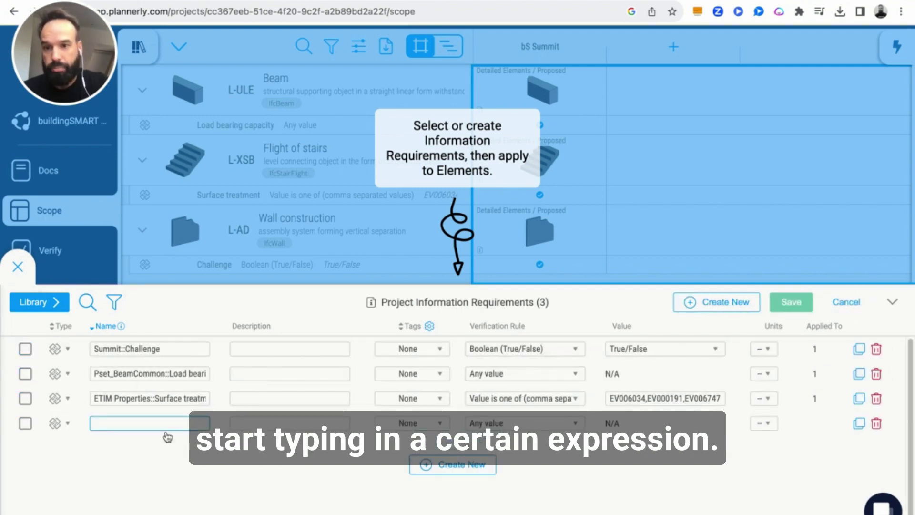
{"action": "left_click", "coordinate": [168, 424]}
{"action": "type", "text": "material"}
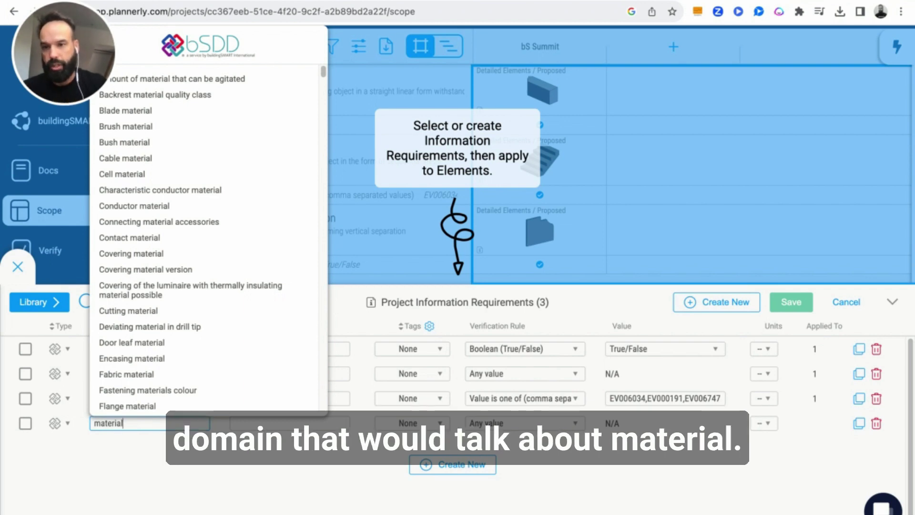
{"action": "scroll", "coordinate": [170, 329], "scroll_direction": "down", "scroll_amount": 5}
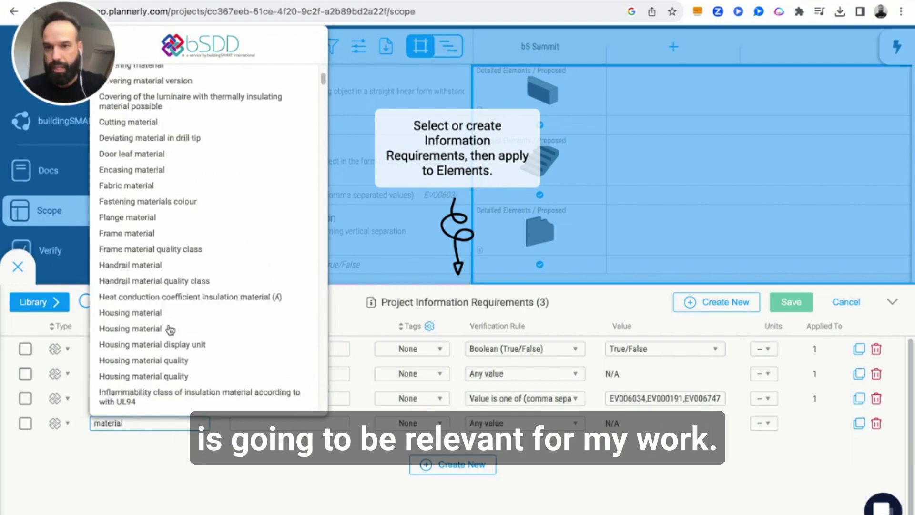
{"action": "scroll", "coordinate": [170, 329], "scroll_direction": "up", "scroll_amount": 8}
{"action": "left_click", "coordinate": [249, 481]}
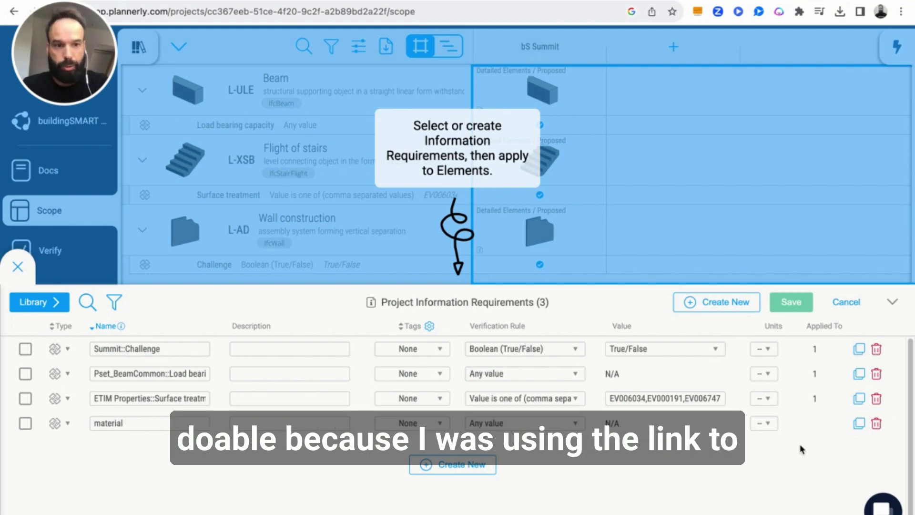
{"action": "left_click", "coordinate": [877, 422]}
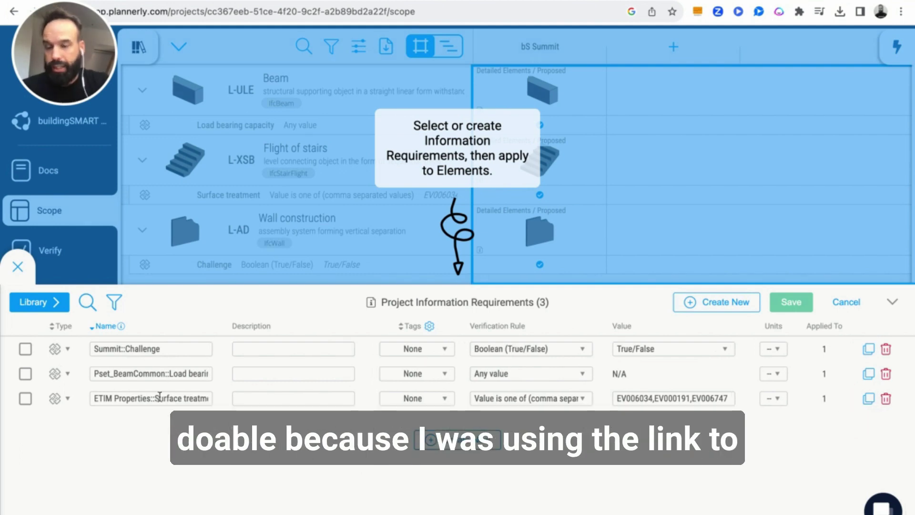
Step: Check the Load bearing capacity and Summit::Challenge names against bSDD lookups
{"action": "left_click", "coordinate": [202, 373]}
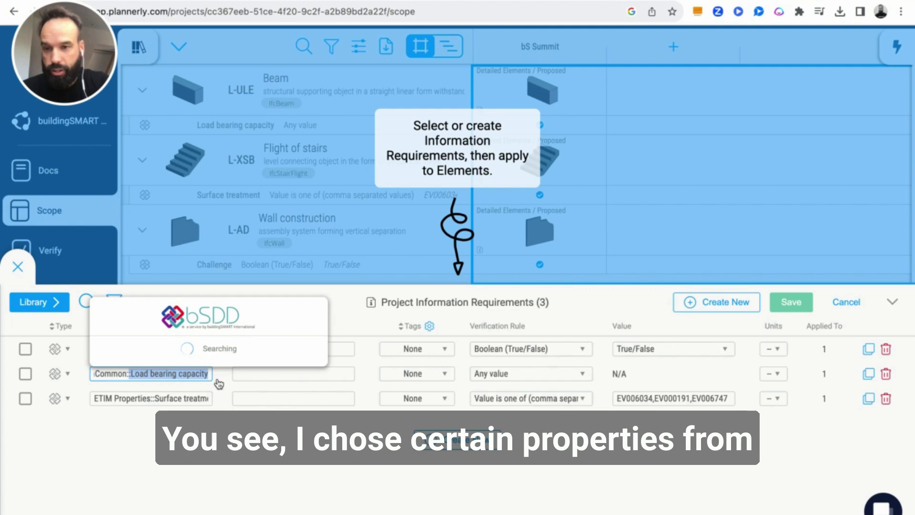
{"action": "left_click", "coordinate": [236, 446]}
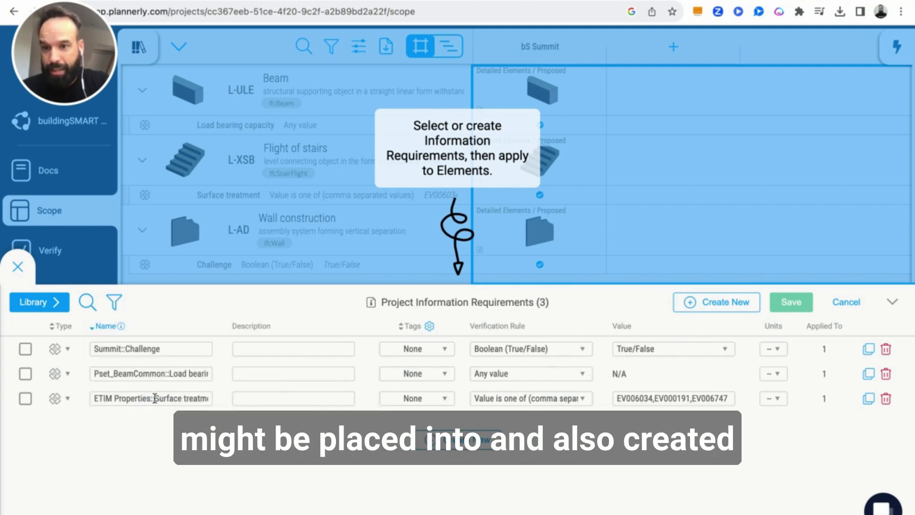
{"action": "left_click", "coordinate": [162, 348]}
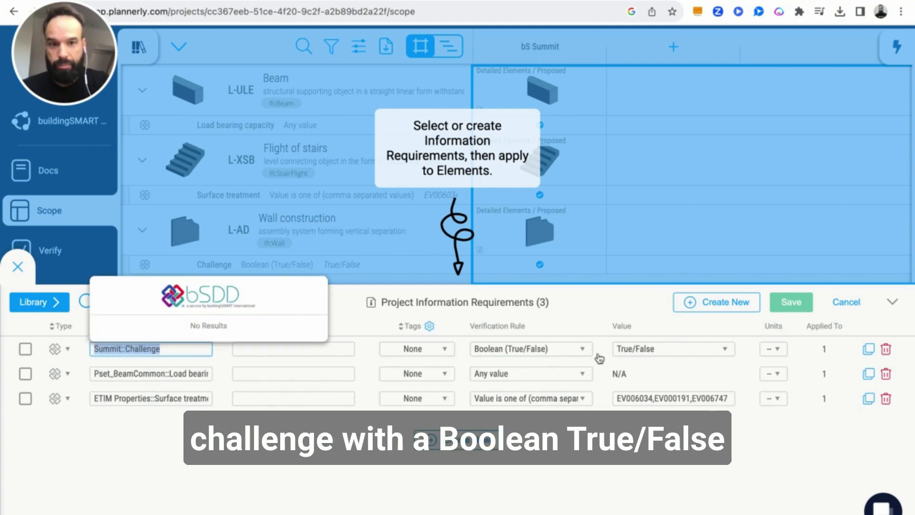
{"action": "left_click", "coordinate": [600, 320]}
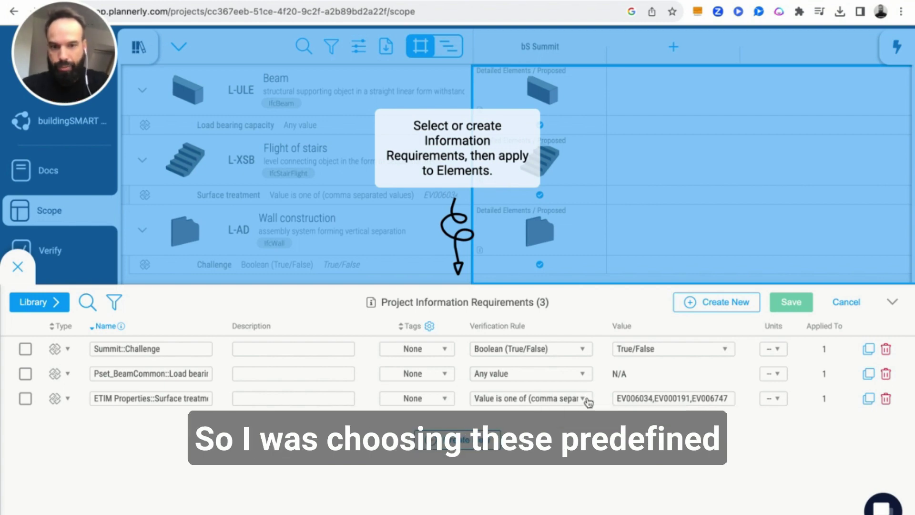
Step: Browse the Verification Rule dropdown options, then close it and exit edit mode
{"action": "left_click", "coordinate": [572, 351]}
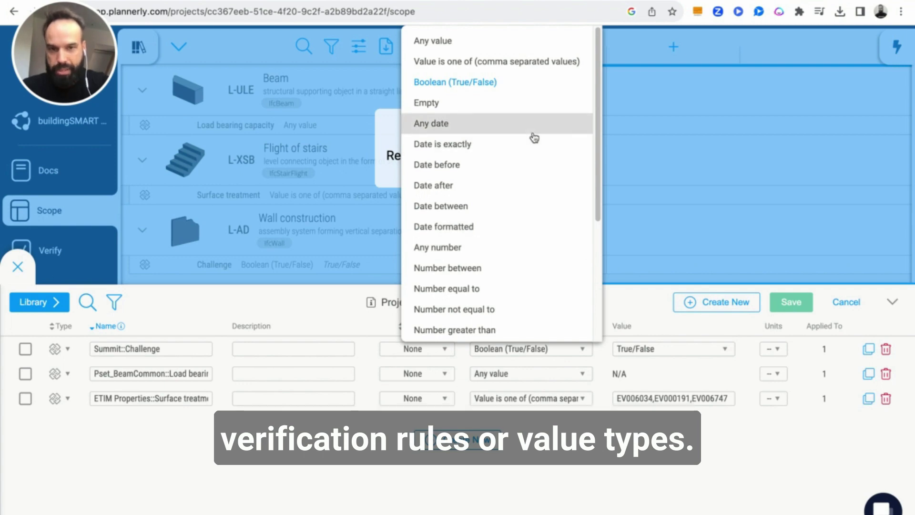
{"action": "scroll", "coordinate": [534, 138], "scroll_direction": "down", "scroll_amount": 5}
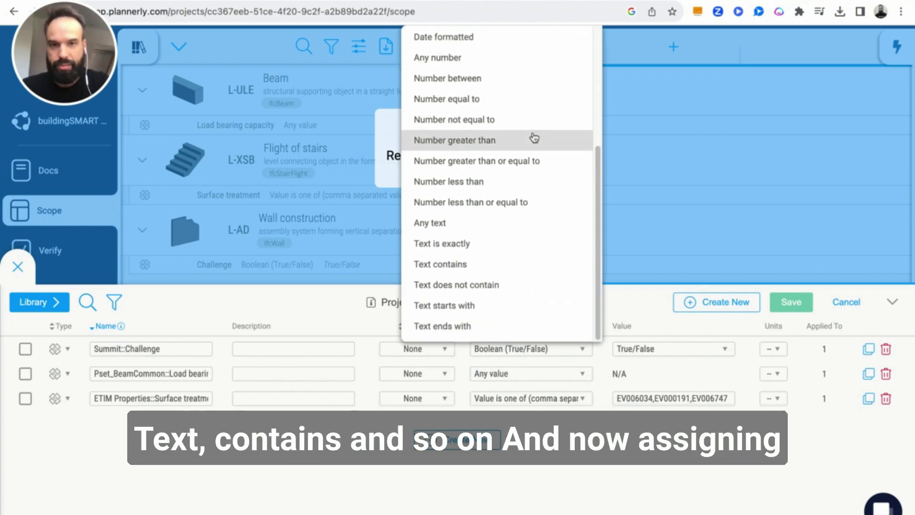
{"action": "scroll", "coordinate": [534, 138], "scroll_direction": "up", "scroll_amount": 5}
{"action": "left_click", "coordinate": [846, 305]}
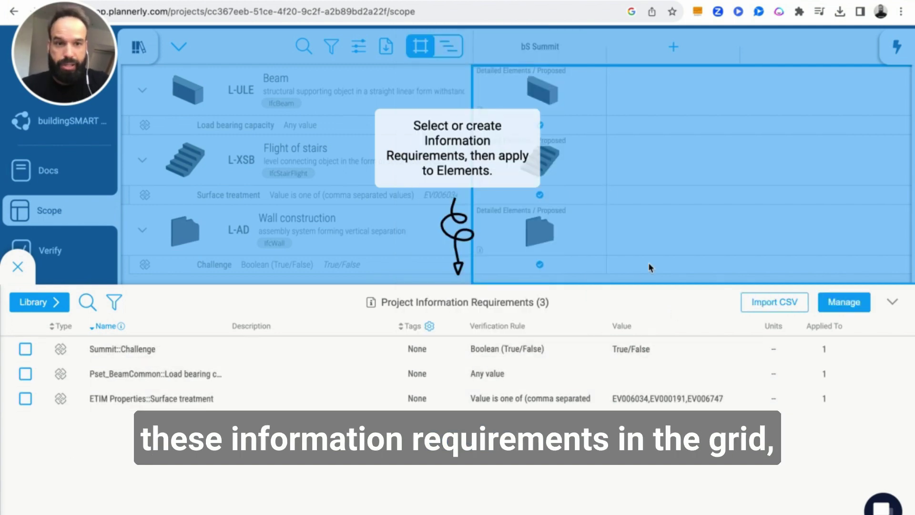
Step: Close the Project Information Requirements panel with its bottom-left X
{"action": "left_click", "coordinate": [17, 266]}
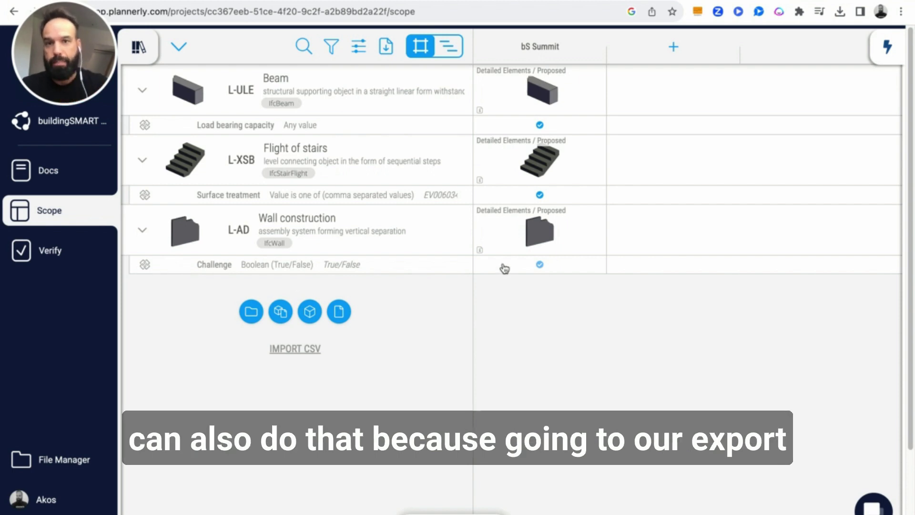
Step: Choose the Specifications export with IFC4 and Show Classifications, and start entering the document title
{"action": "left_click", "coordinate": [386, 46]}
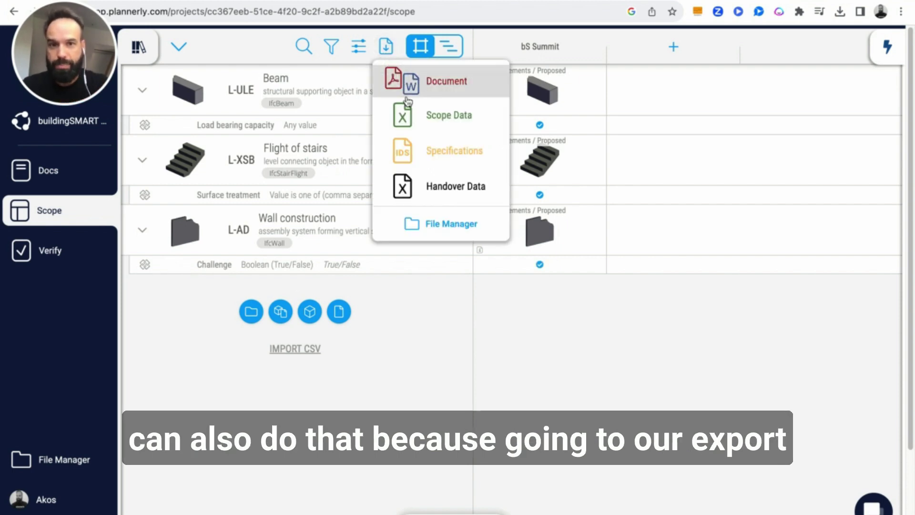
{"action": "left_click", "coordinate": [424, 154]}
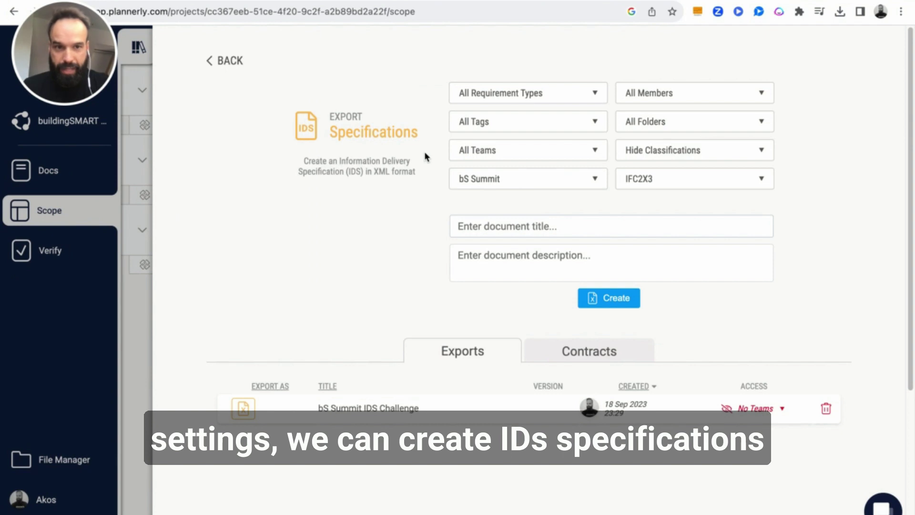
{"action": "left_click", "coordinate": [760, 184]}
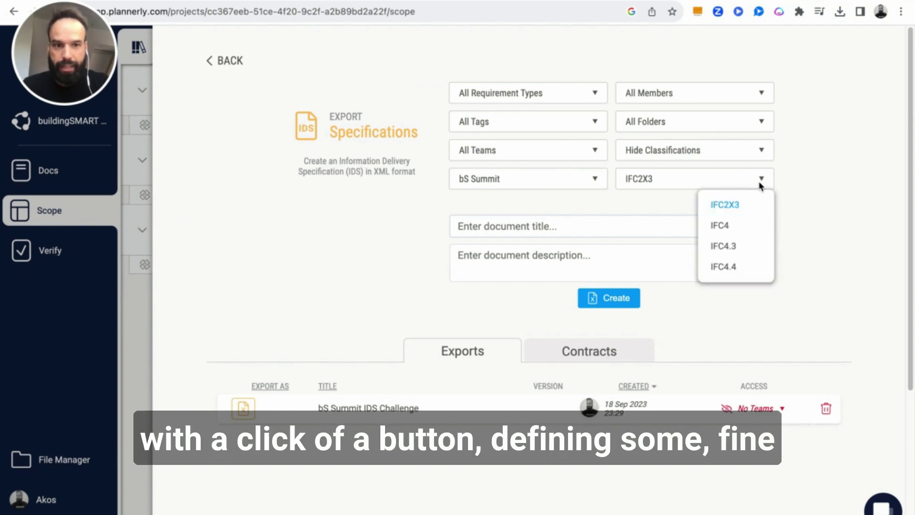
{"action": "left_click", "coordinate": [748, 224]}
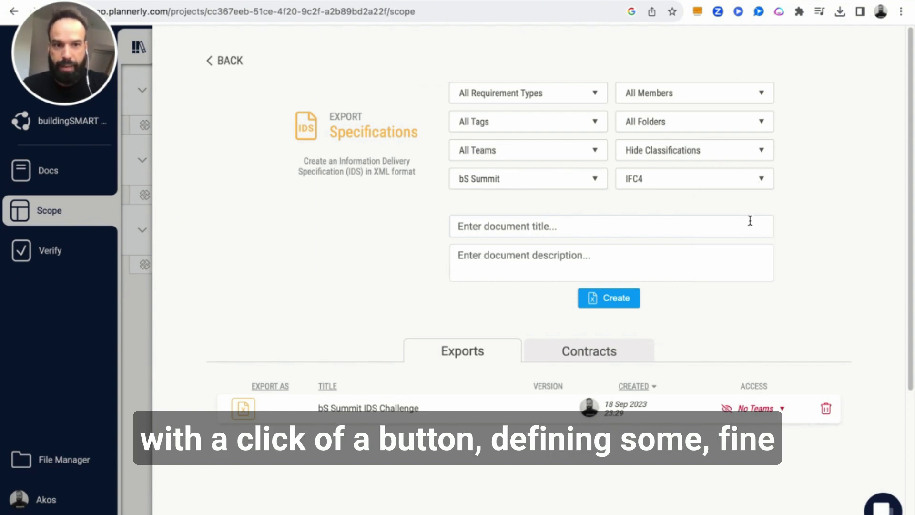
{"action": "left_click", "coordinate": [760, 149]}
{"action": "left_click", "coordinate": [739, 176]}
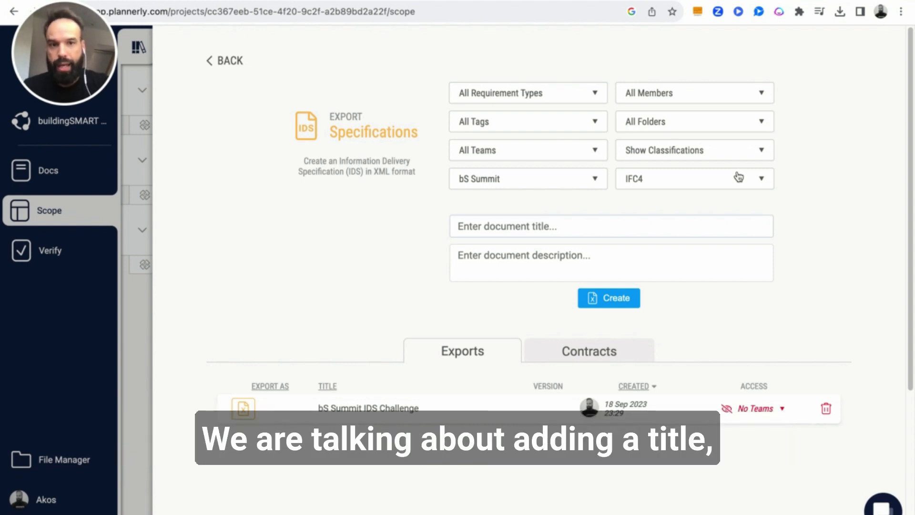
{"action": "left_click", "coordinate": [653, 226]}
Step: Move to the document description, then scroll the exported IDS XML's Beam specification in Chrome
{"action": "left_click", "coordinate": [591, 256]}
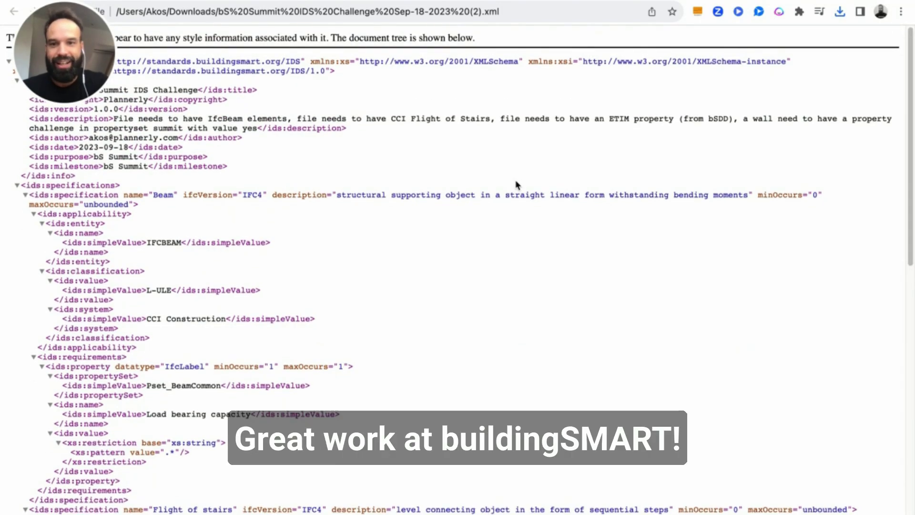
{"action": "scroll", "coordinate": [516, 185], "scroll_direction": "down", "scroll_amount": 5}
{"action": "scroll", "coordinate": [516, 185], "scroll_direction": "up", "scroll_amount": 5}
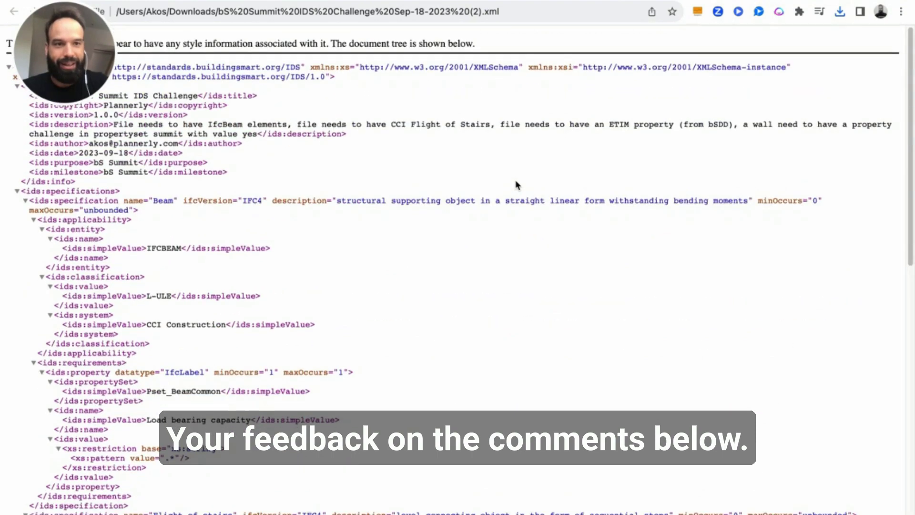